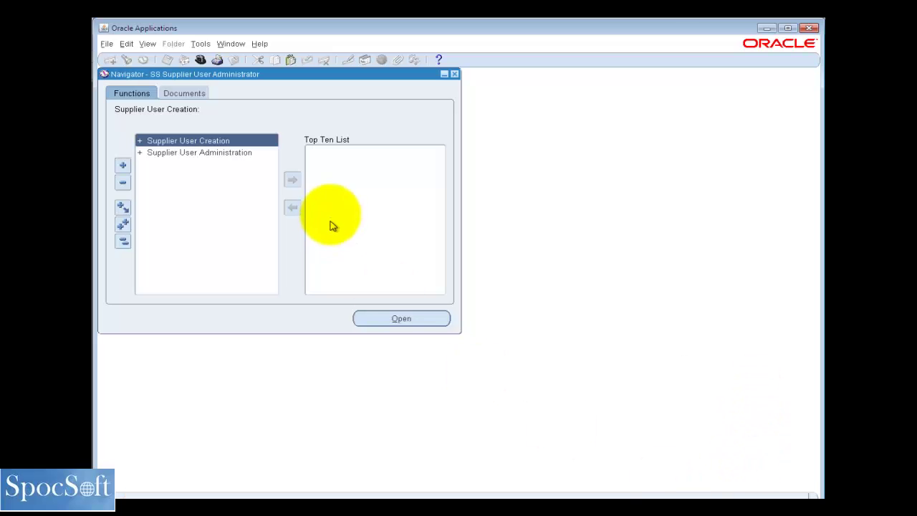
Open Approve Users and Manage User Profiles under Supplier User Administration
double_click(239, 153)
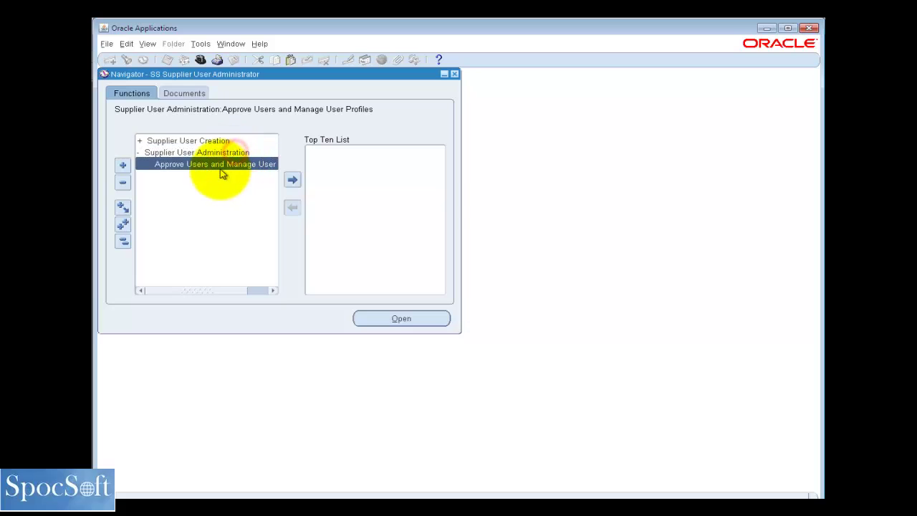
double_click(222, 165)
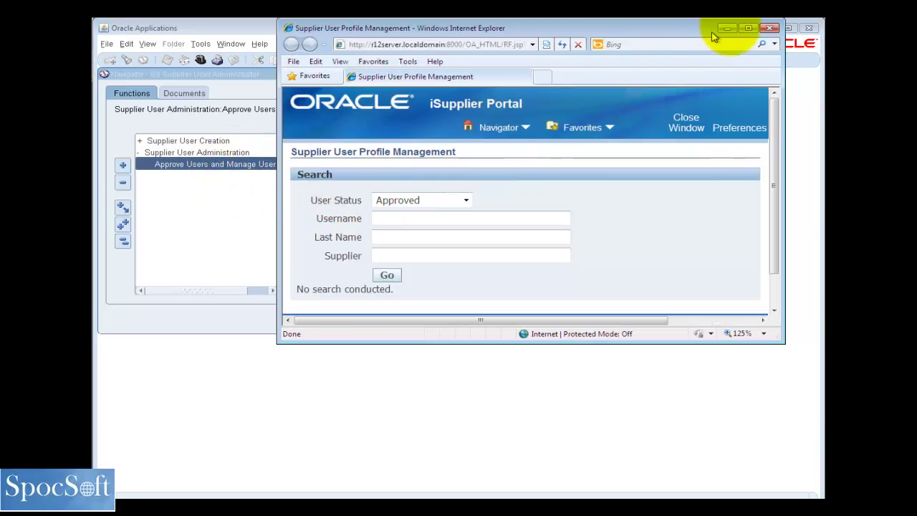
Search for Invited users of supplier 3M Health Care in the maximized window
left_click(748, 28)
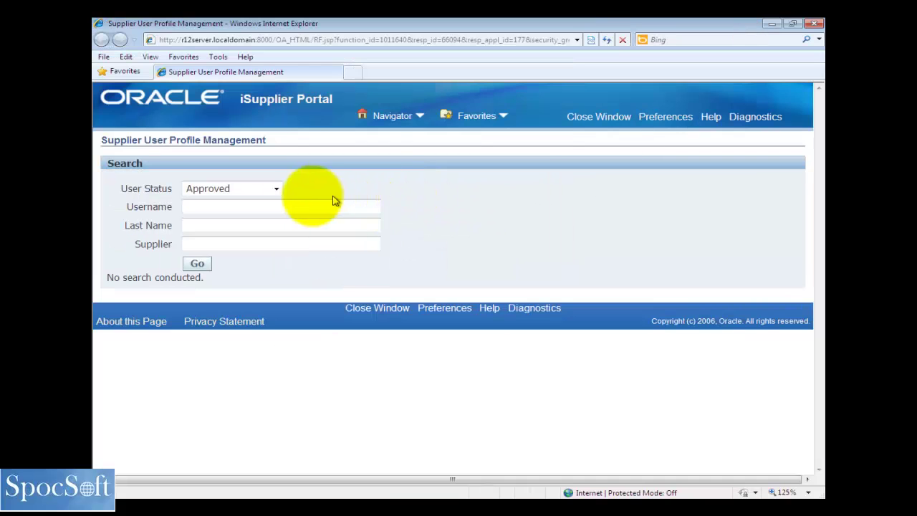
left_click(275, 188)
left_click(227, 214)
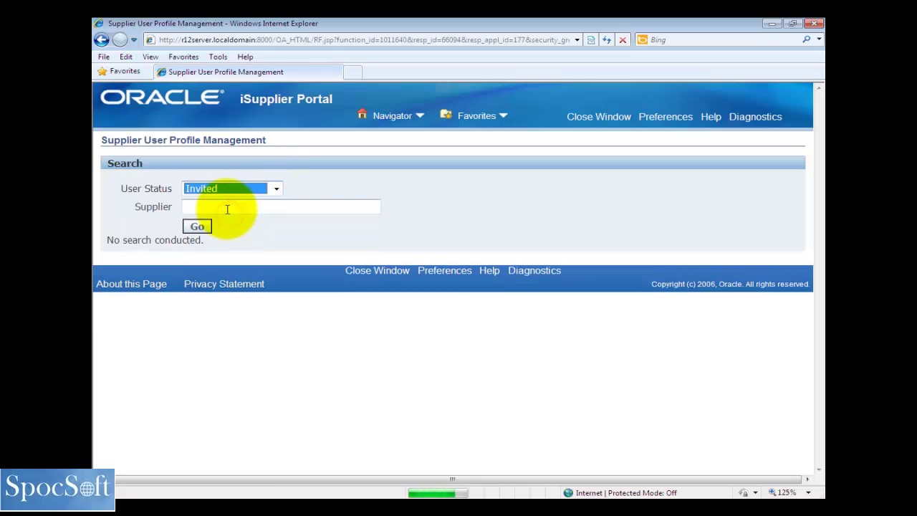
left_click(227, 207)
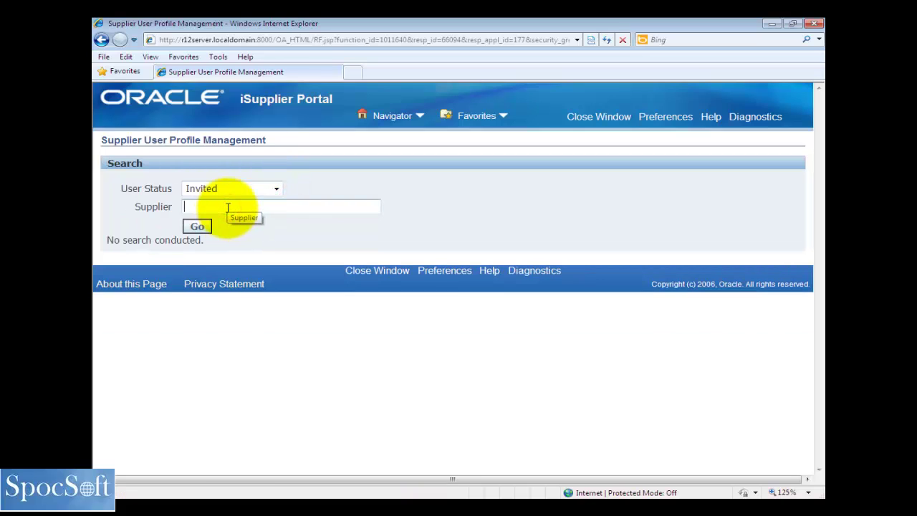
type("3M Health Care")
left_click(198, 228)
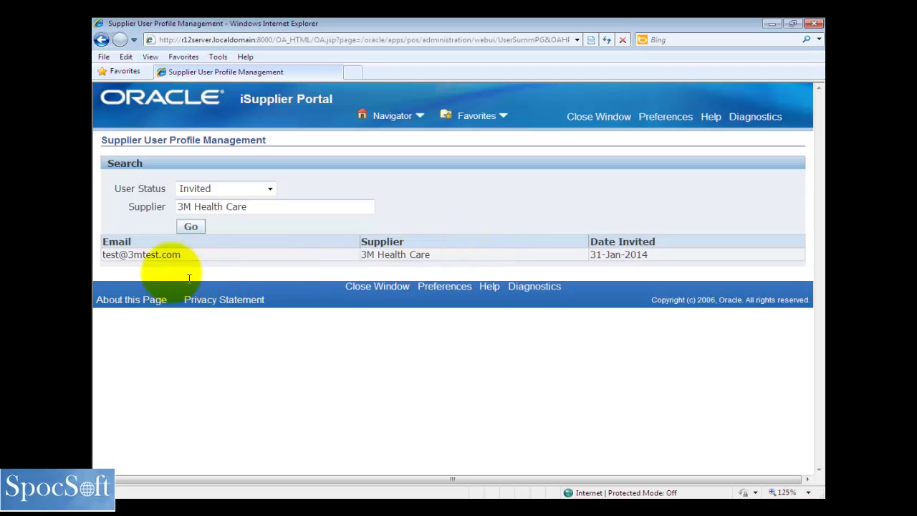
left_click_drag(201, 255, 119, 254)
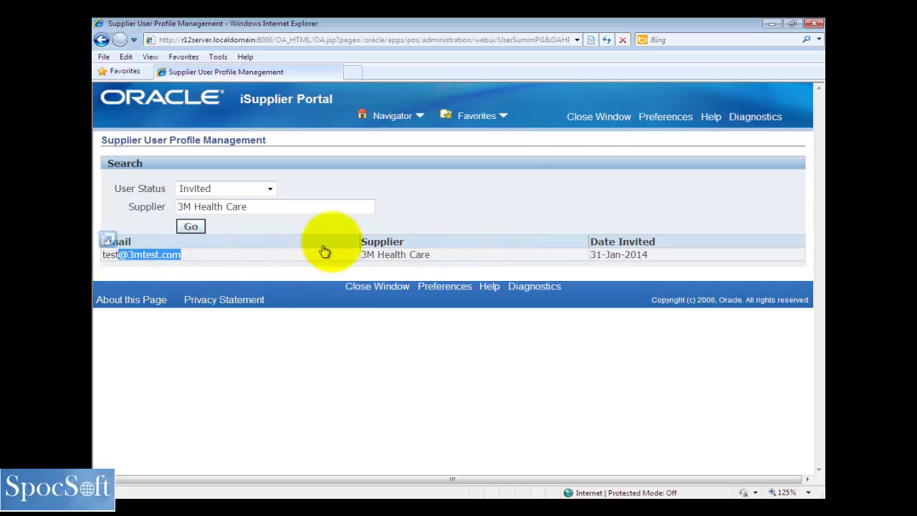
Close the profile window and open Register Supplier User under Supplier User Creation
left_click(599, 116)
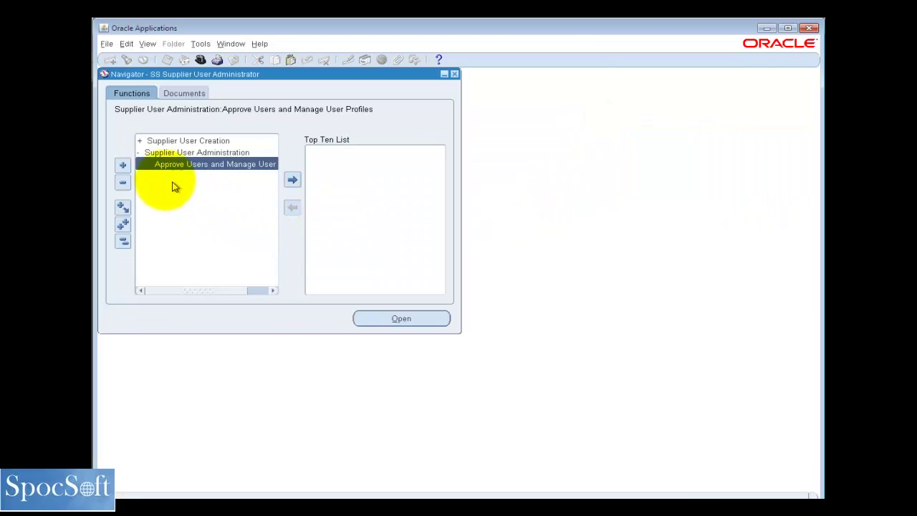
left_click(123, 241)
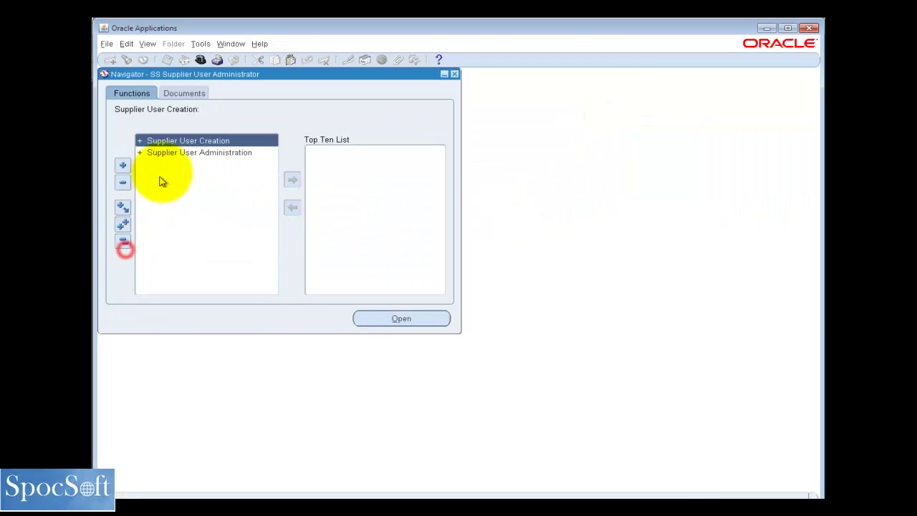
double_click(181, 141)
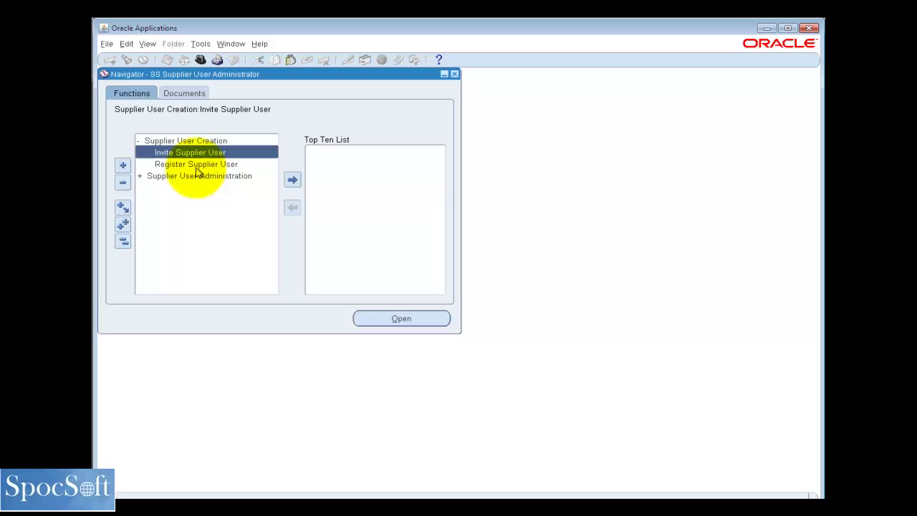
double_click(195, 165)
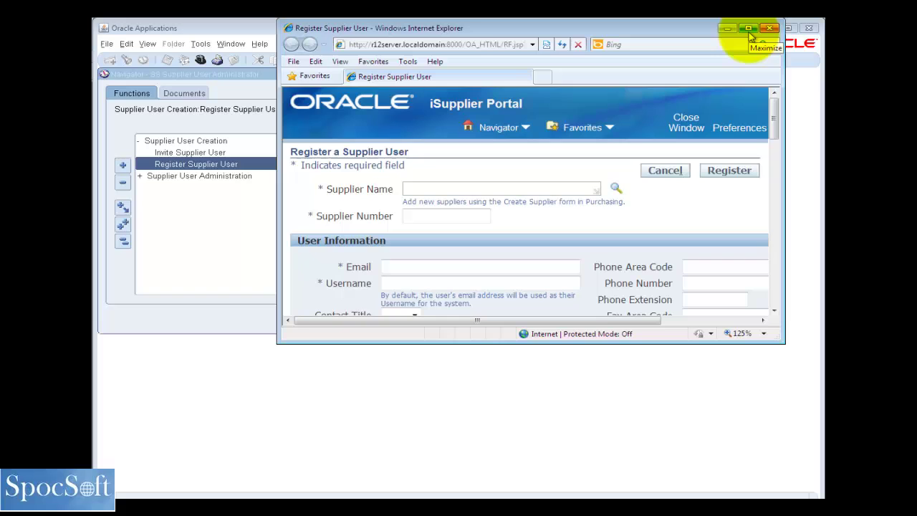
Maximize the Register Supplier User browser window
left_click(749, 31)
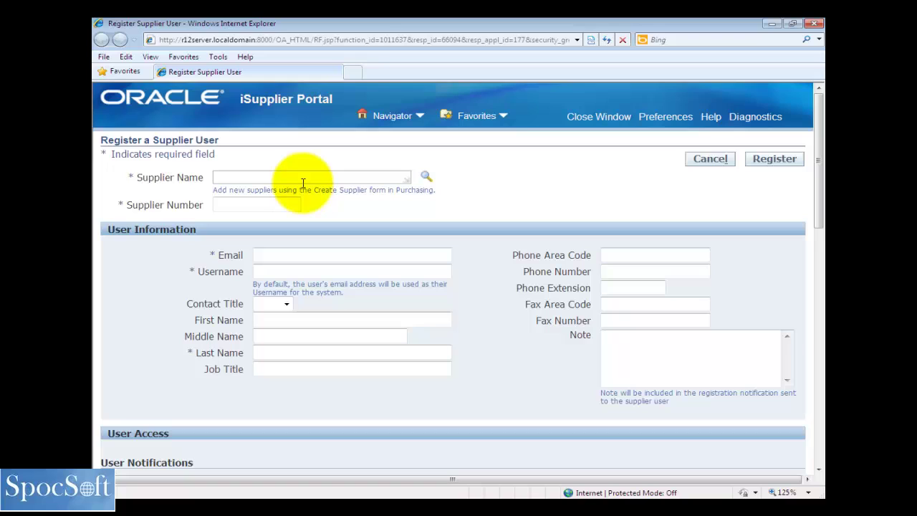
Enter supplier 3M Health Care (number 5037) and the new user's e-mail address
left_click(303, 183)
type("3M Health Care")
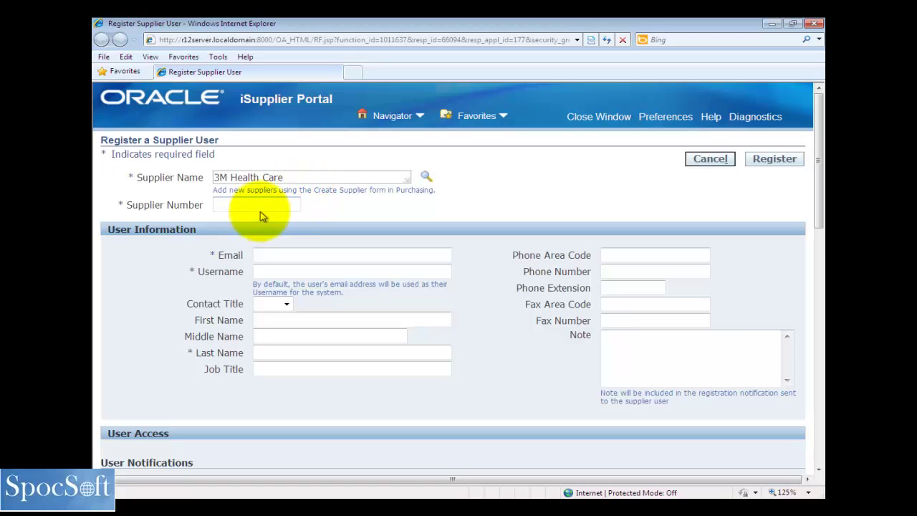
left_click(260, 208)
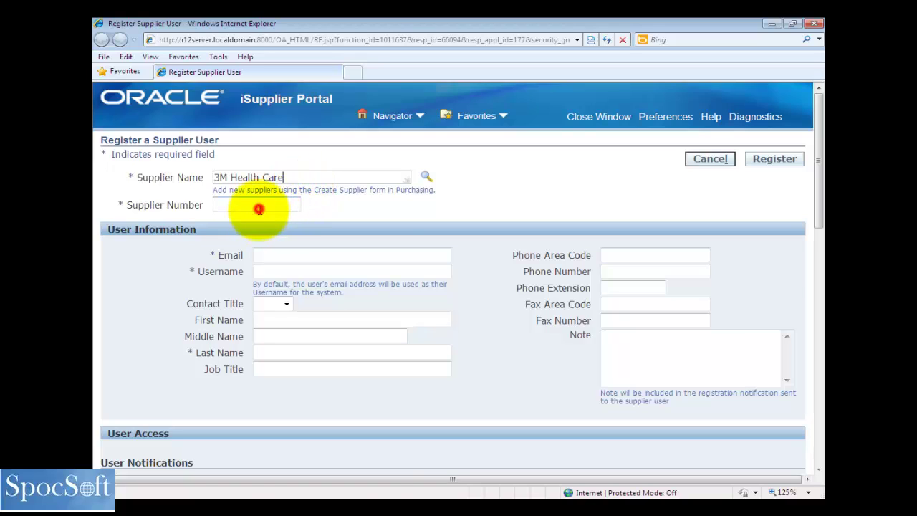
left_click(294, 257)
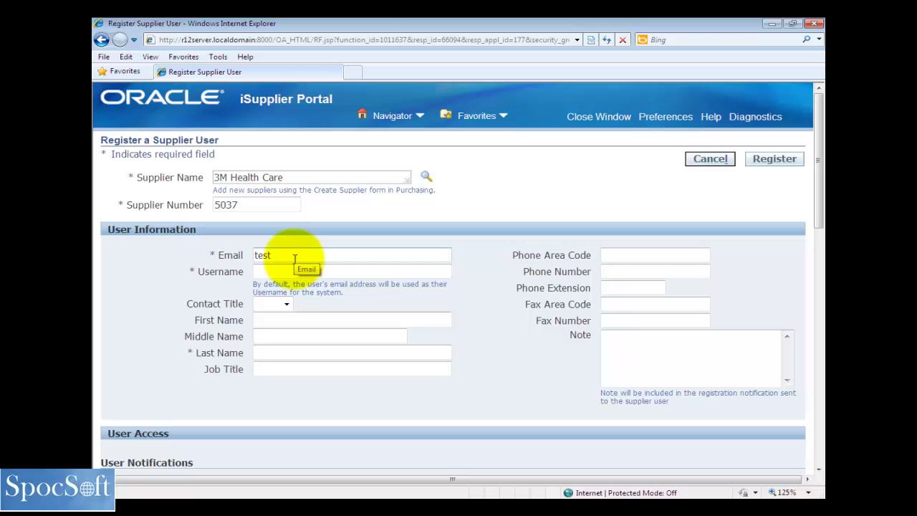
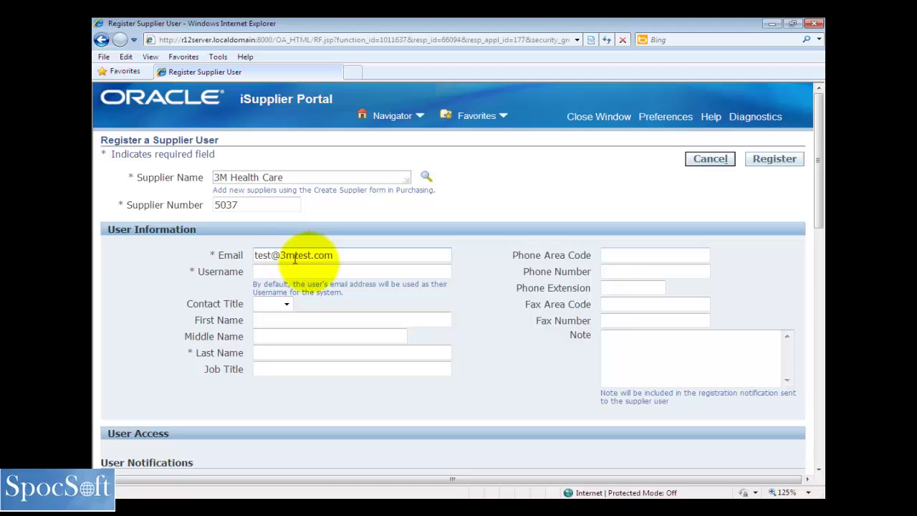
key("Tab")
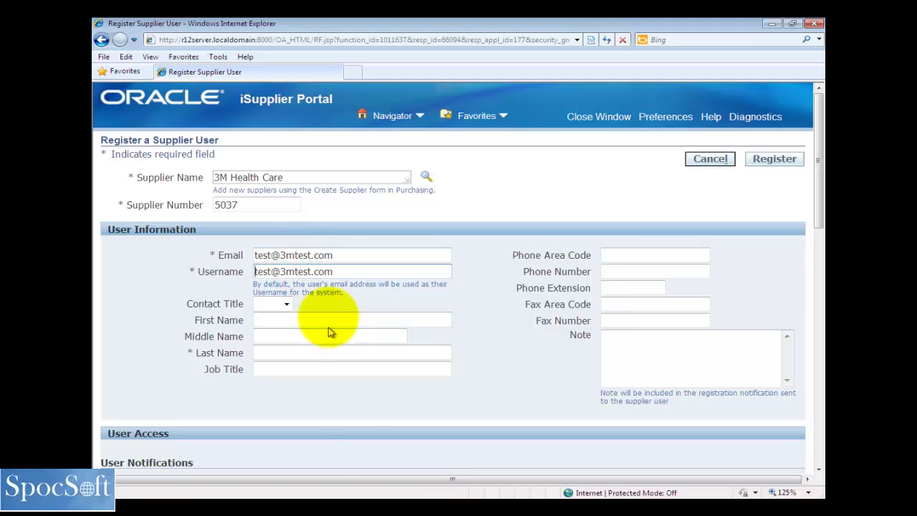
Fill in the new user's first and last name
left_click(292, 352)
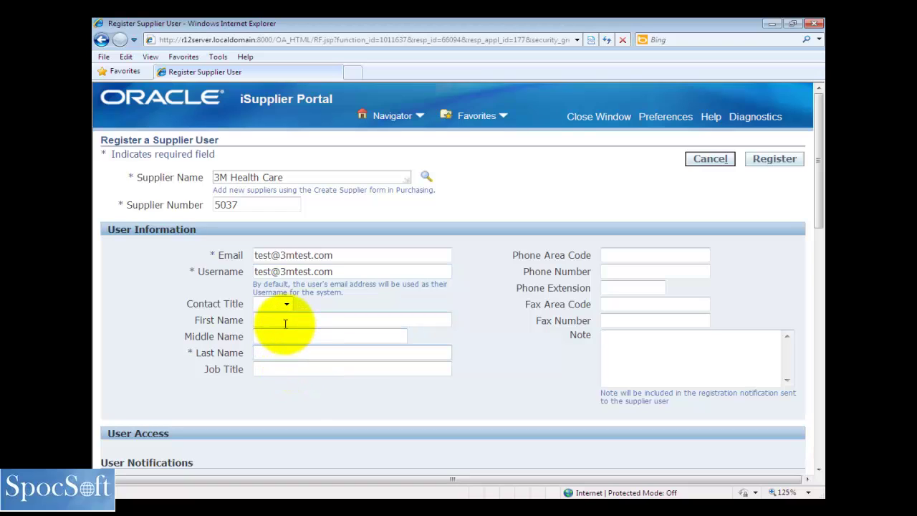
left_click(285, 321)
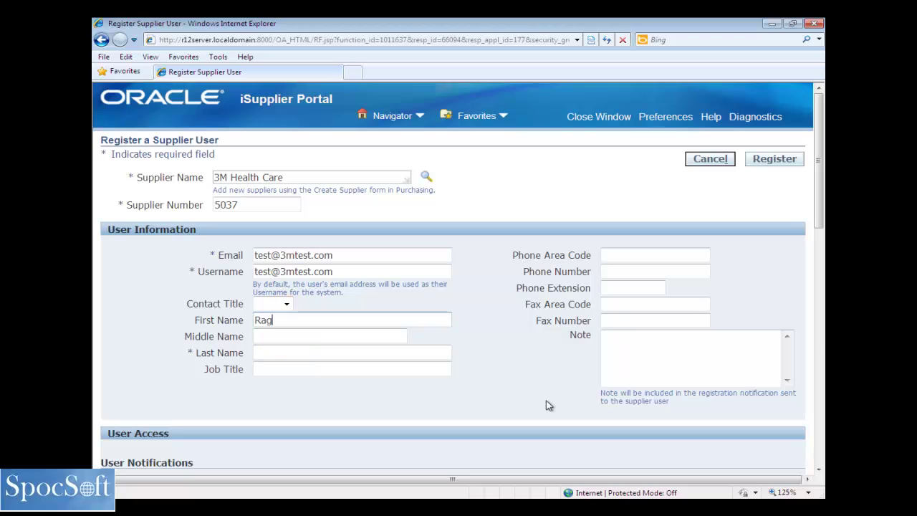
key("Tab")
key("Tab")
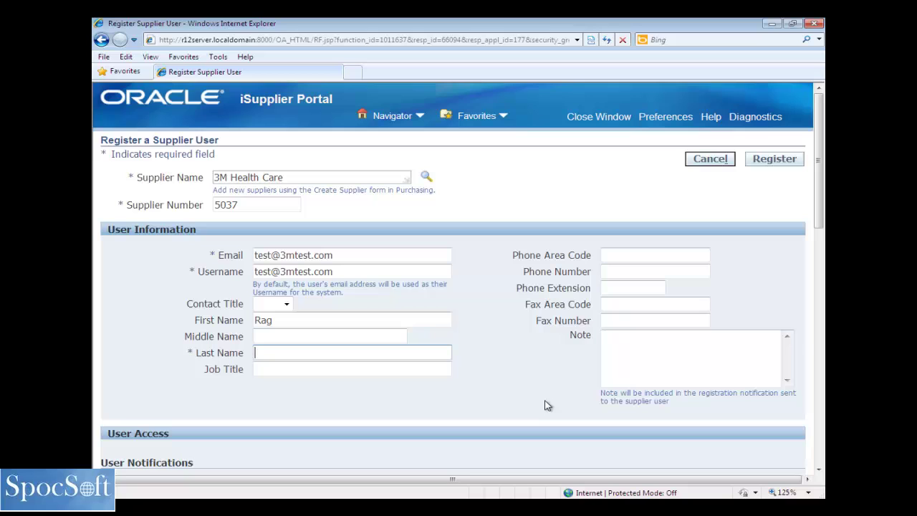
Assign the SS iSupplier Portal Full Access responsibility from the next page of responsibilities
scroll(824, 193, "down", 3)
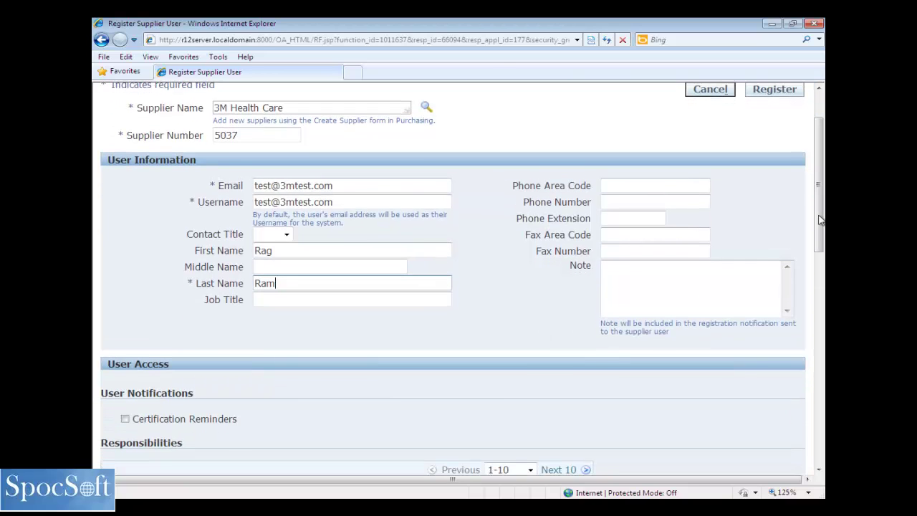
left_click(661, 266)
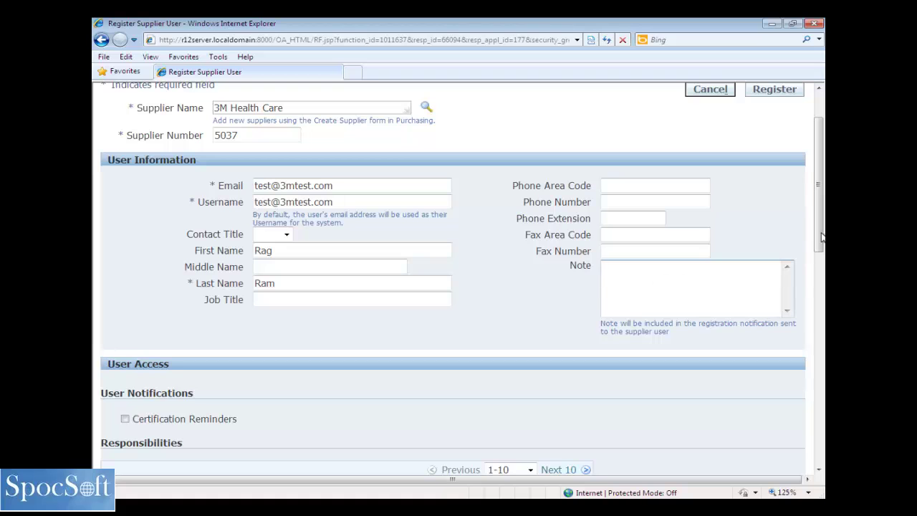
left_click_drag(819, 230, 816, 334)
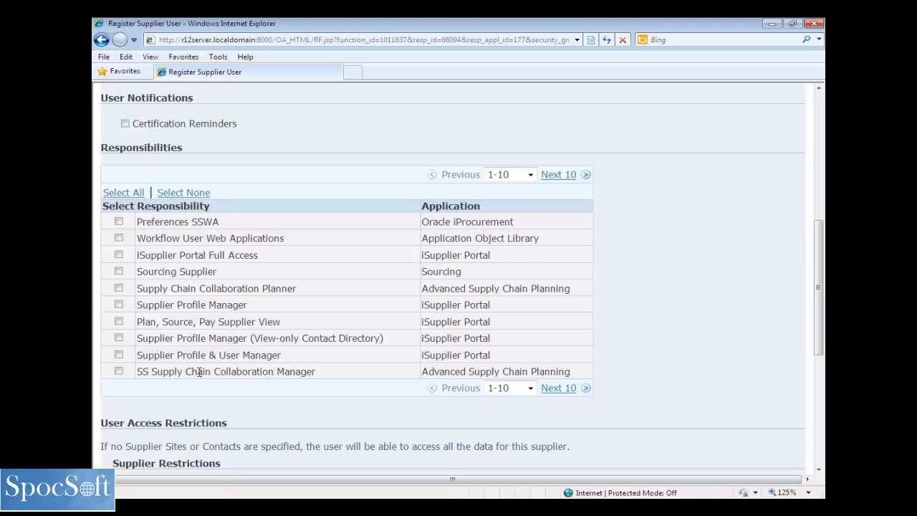
left_click(560, 175)
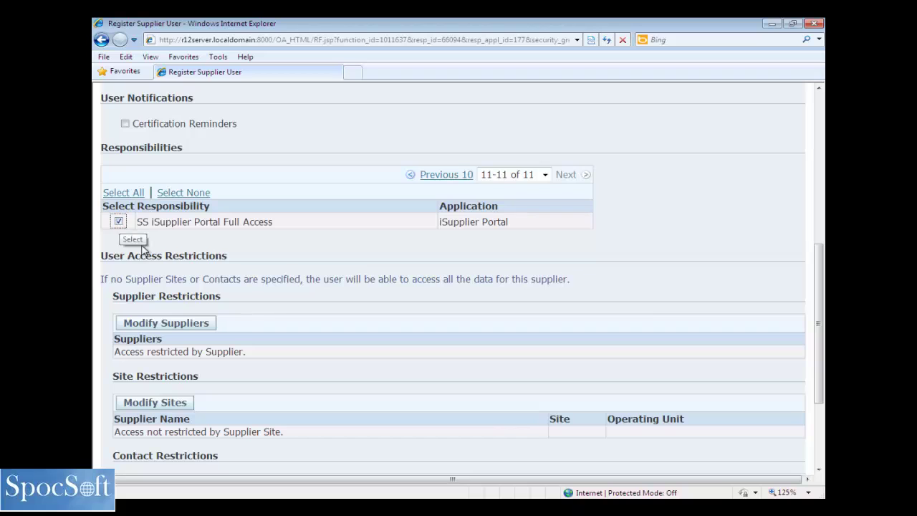
left_click(120, 223)
left_click_drag(822, 263, 819, 302)
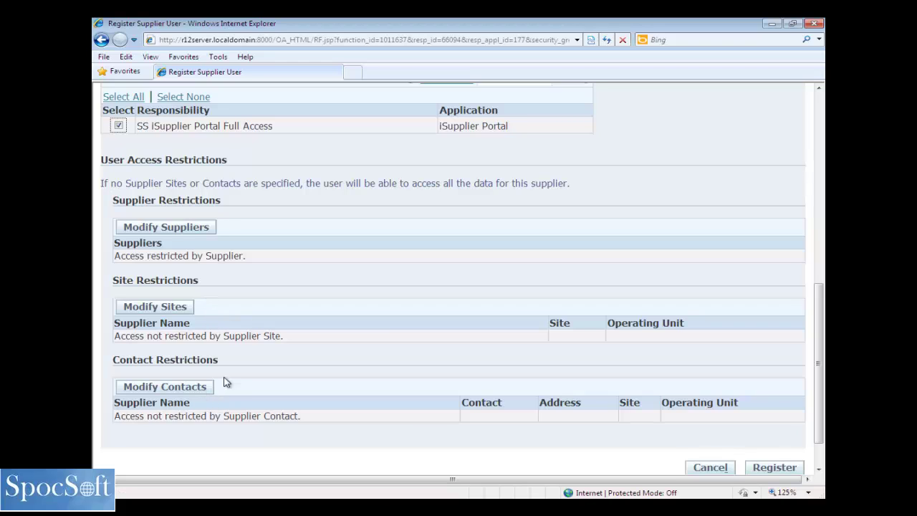
Cancel out of Modify Site Restrictions, leaving supplier site access unrestricted
left_click(163, 313)
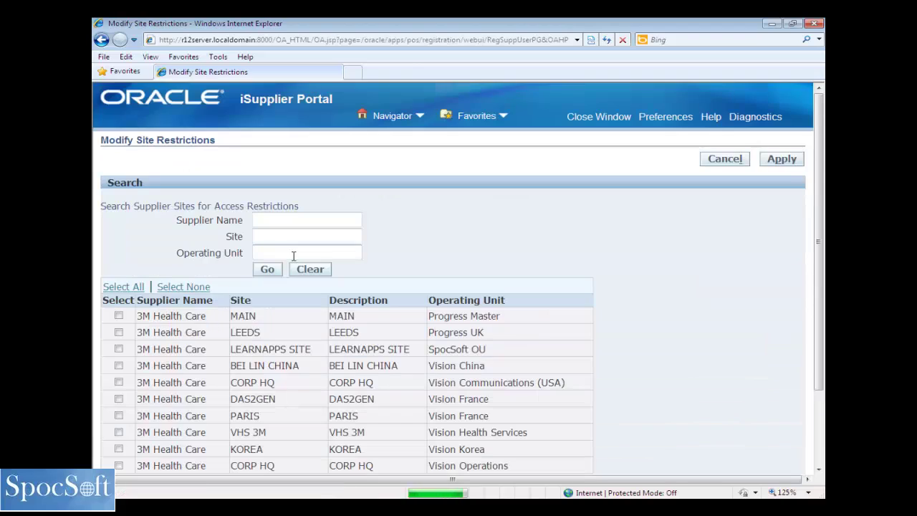
scroll(822, 240, "down", 3)
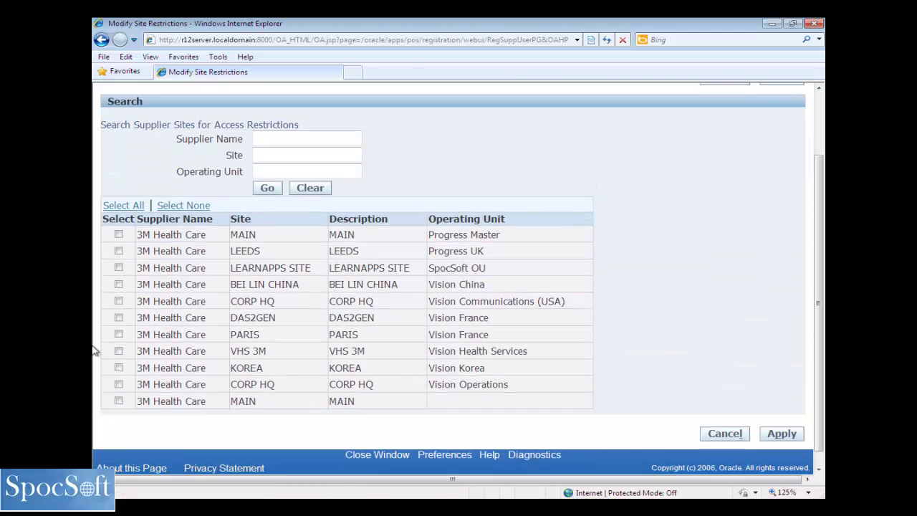
left_click(725, 434)
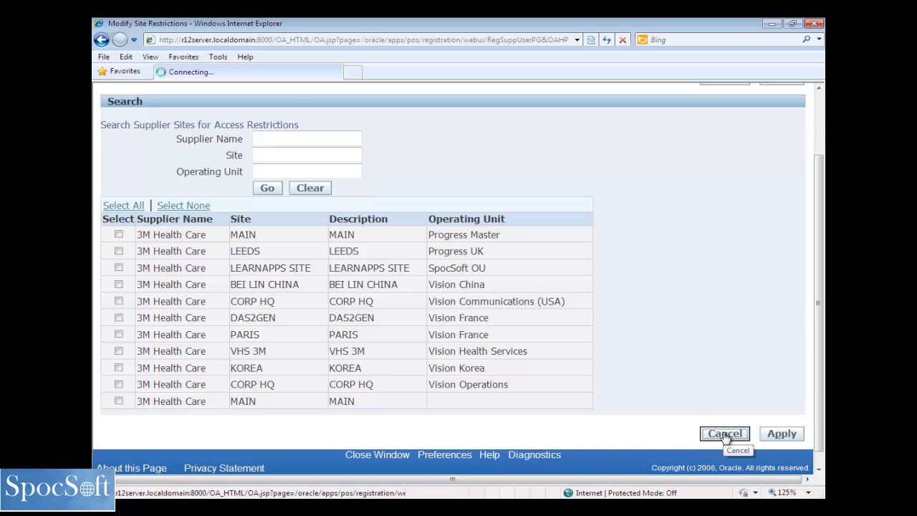
left_click_drag(820, 248, 824, 414)
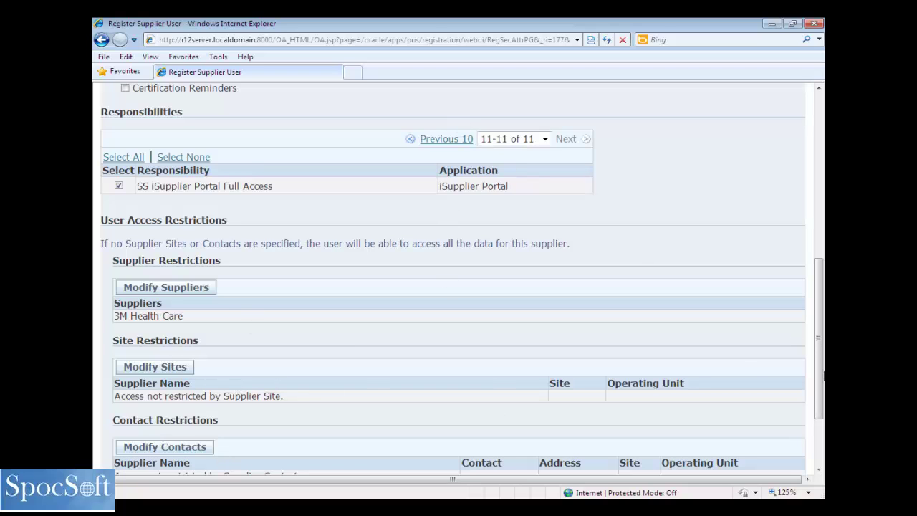
Register the user and copy their e-mail address from the confirmation page
left_click_drag(824, 375, 811, 210)
left_click(765, 136)
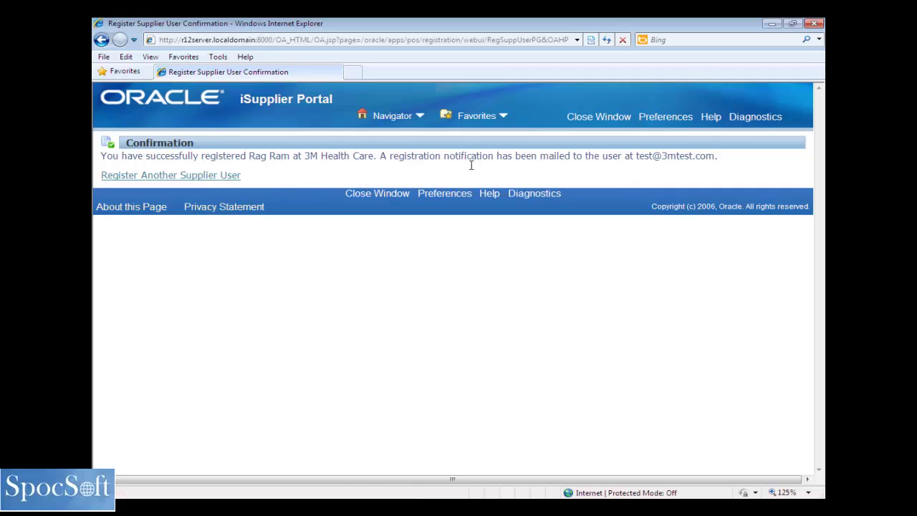
double_click(666, 155)
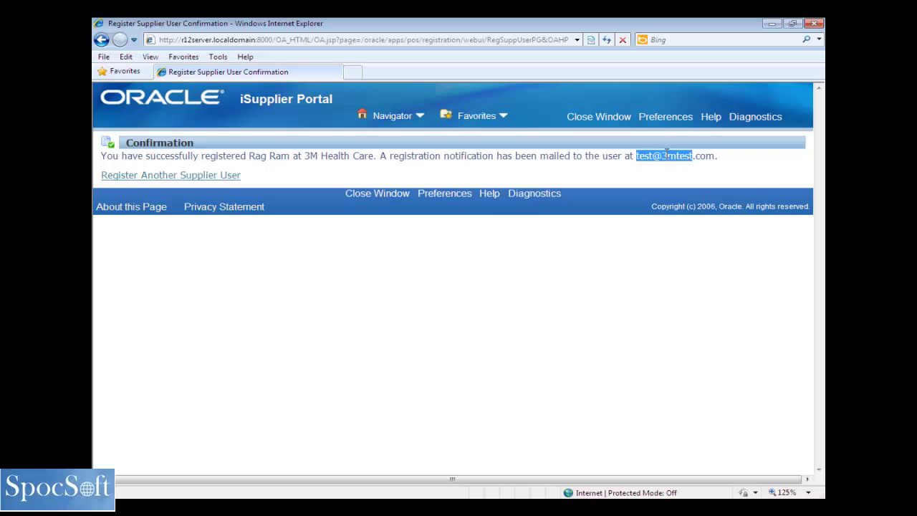
left_click_drag(666, 155, 714, 156)
right_click(701, 160)
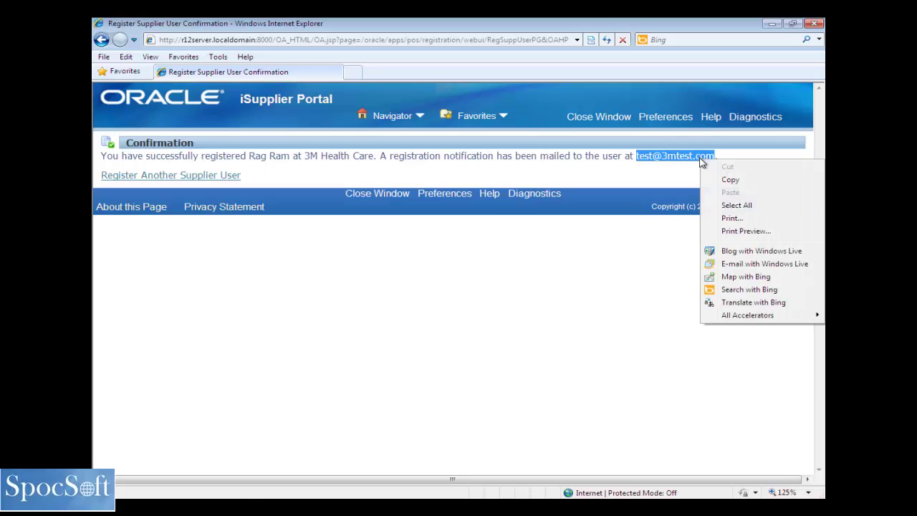
left_click(728, 180)
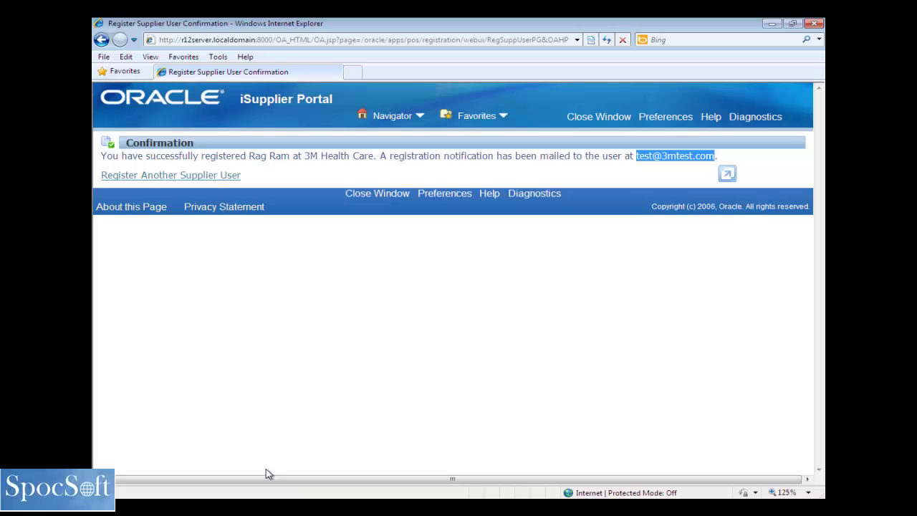
Close the portal window and switch to the System Administrator responsibility
left_click(599, 118)
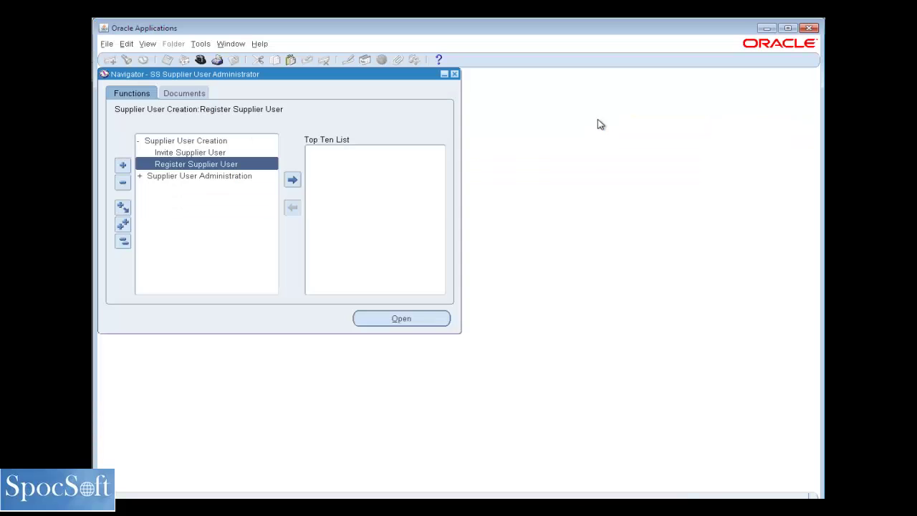
left_click(201, 60)
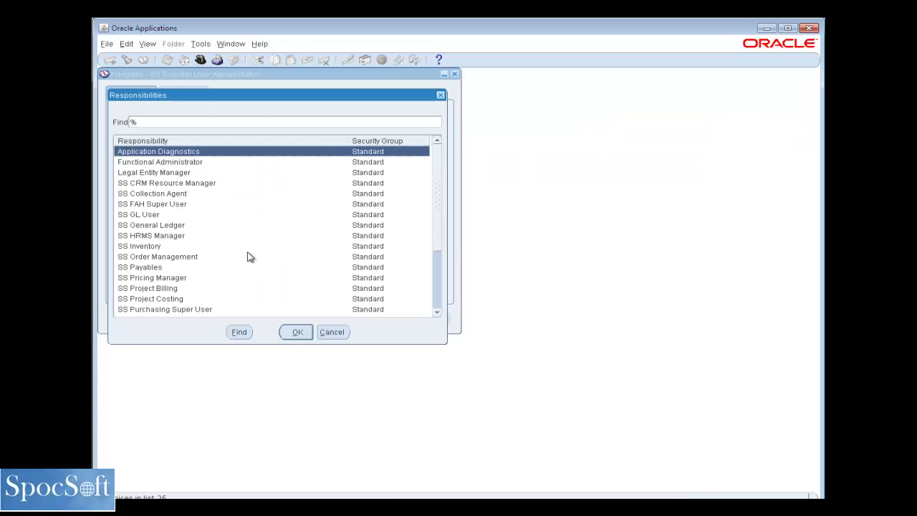
left_click(437, 300)
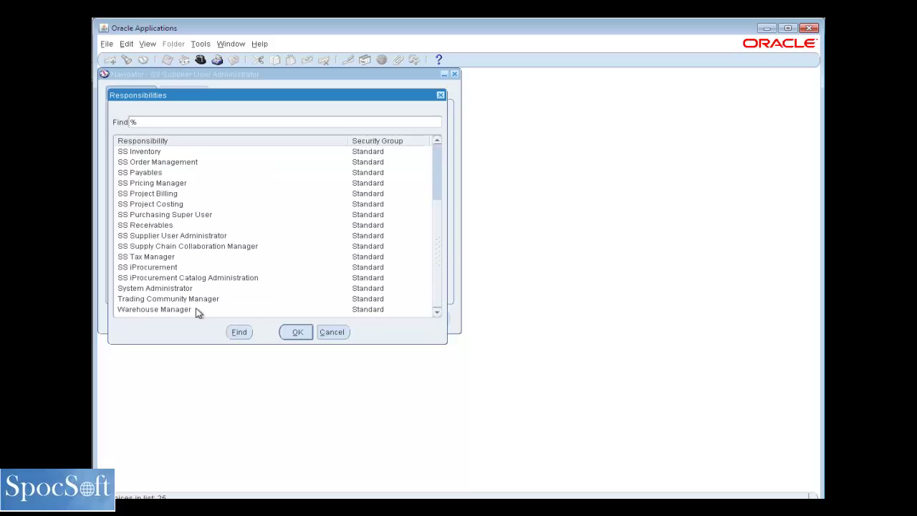
left_click(183, 289)
double_click(183, 290)
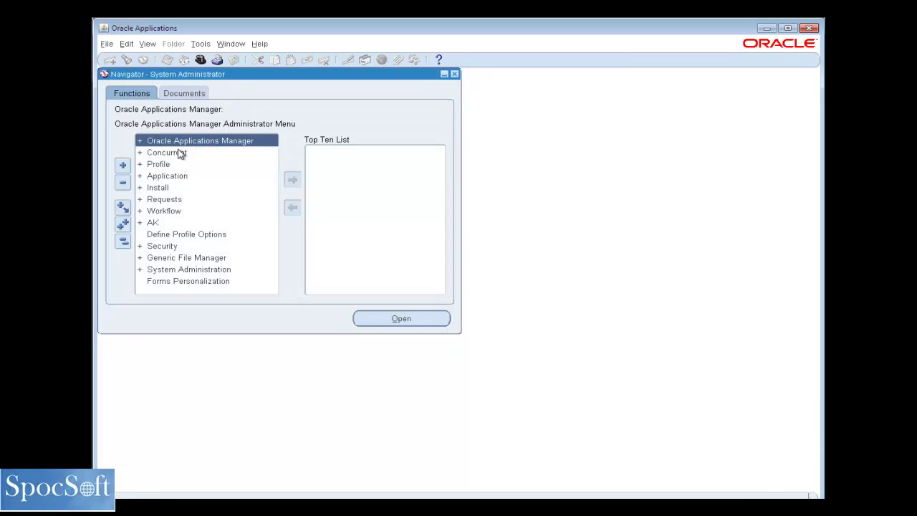
Open the Users form via Security > User > Define
double_click(177, 247)
left_click(179, 257)
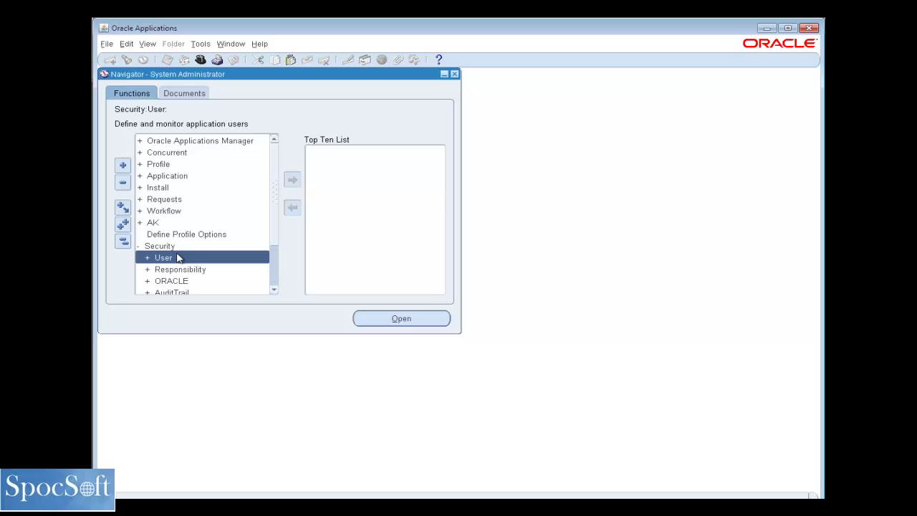
double_click(179, 257)
left_click(178, 270)
double_click(179, 276)
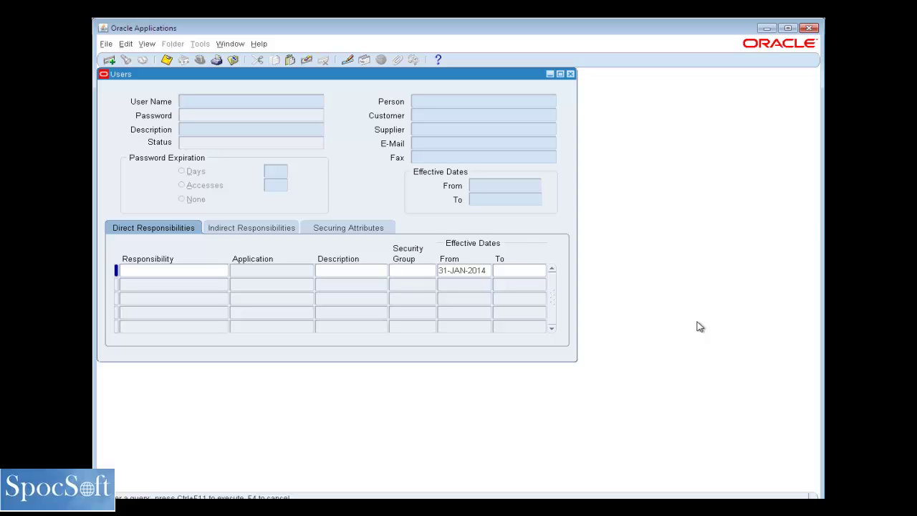
Query the Users form by the pasted e-mail address as User Name
right_click(196, 108)
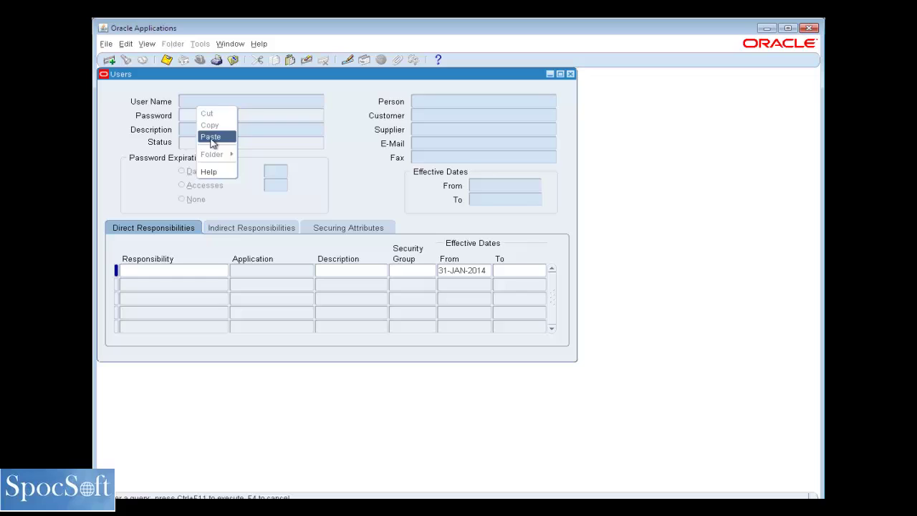
left_click(211, 136)
key("ctrl+F11")
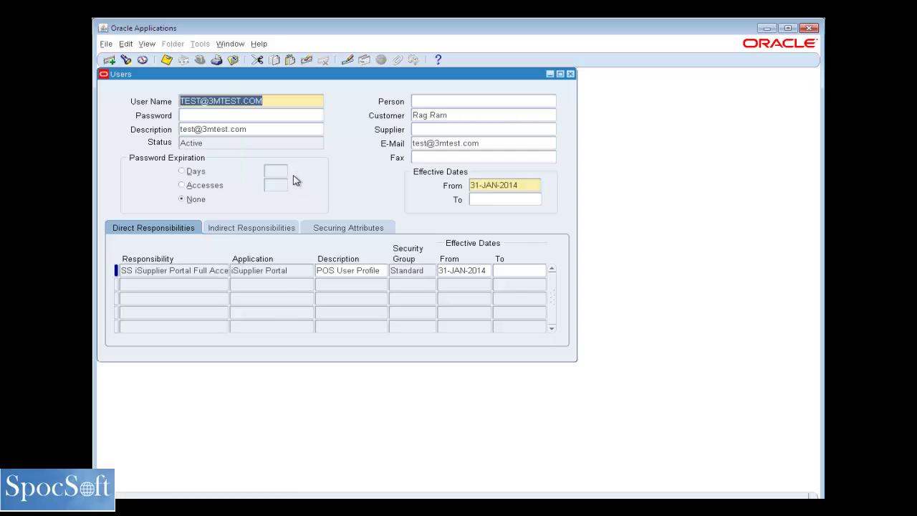
Review the user's customer, e-mail and securing attributes such as ICX_SUPPLIER_ORG_ID
left_click(443, 115)
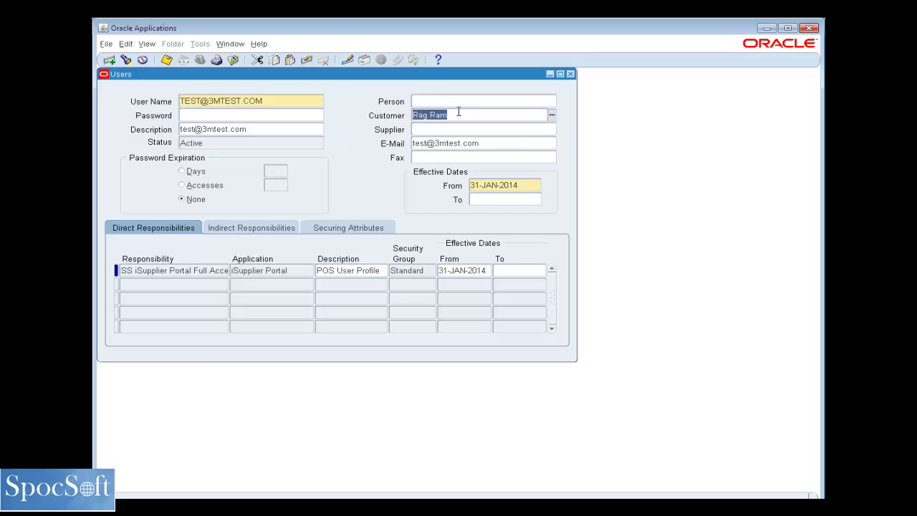
left_click(511, 145)
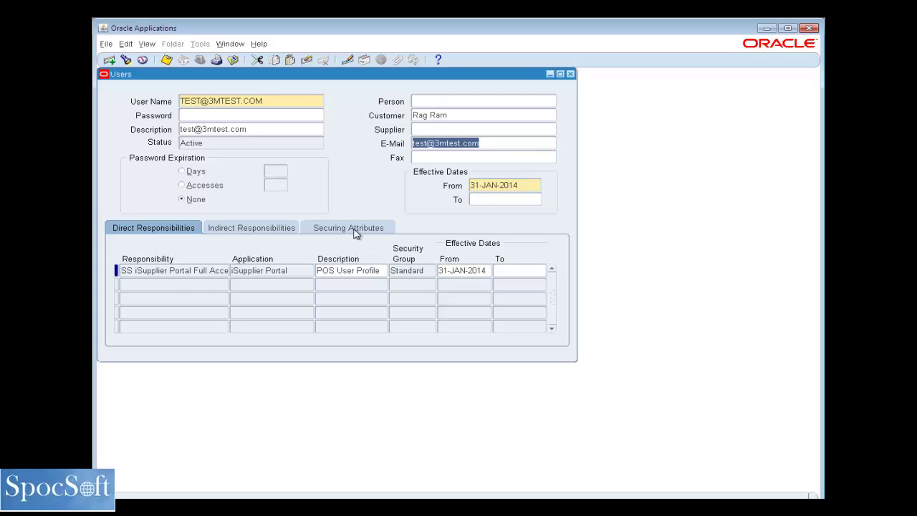
left_click(353, 230)
left_click(230, 286)
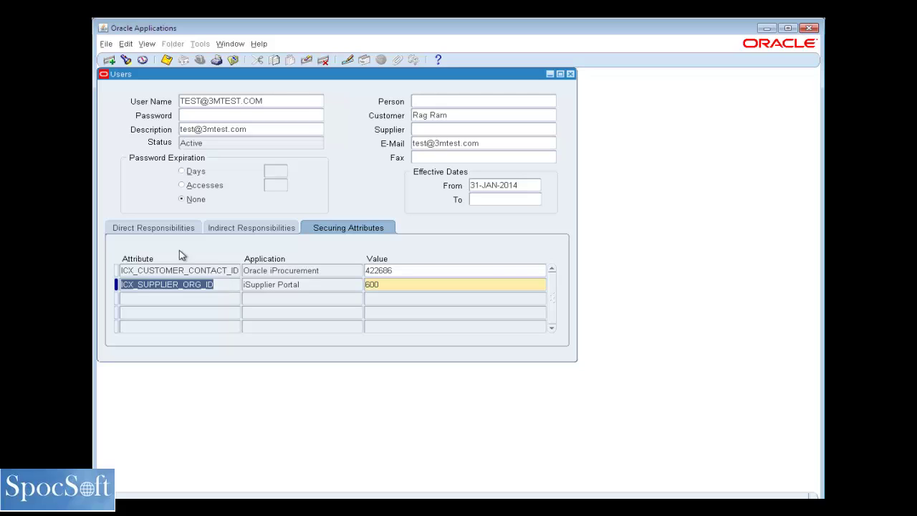
Confirm the direct responsibility SS iSupplier Portal Full Access, effective 31-JAN-2014, is assigned
left_click(176, 229)
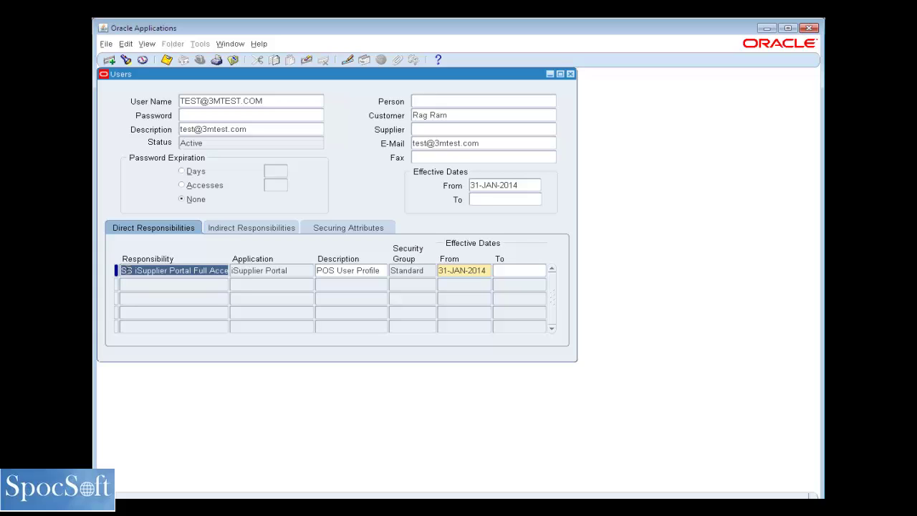
left_click(133, 271)
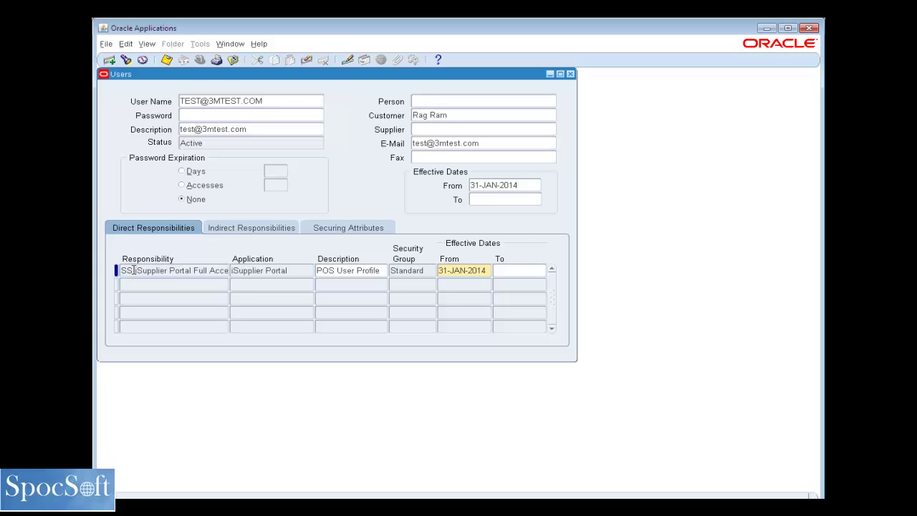